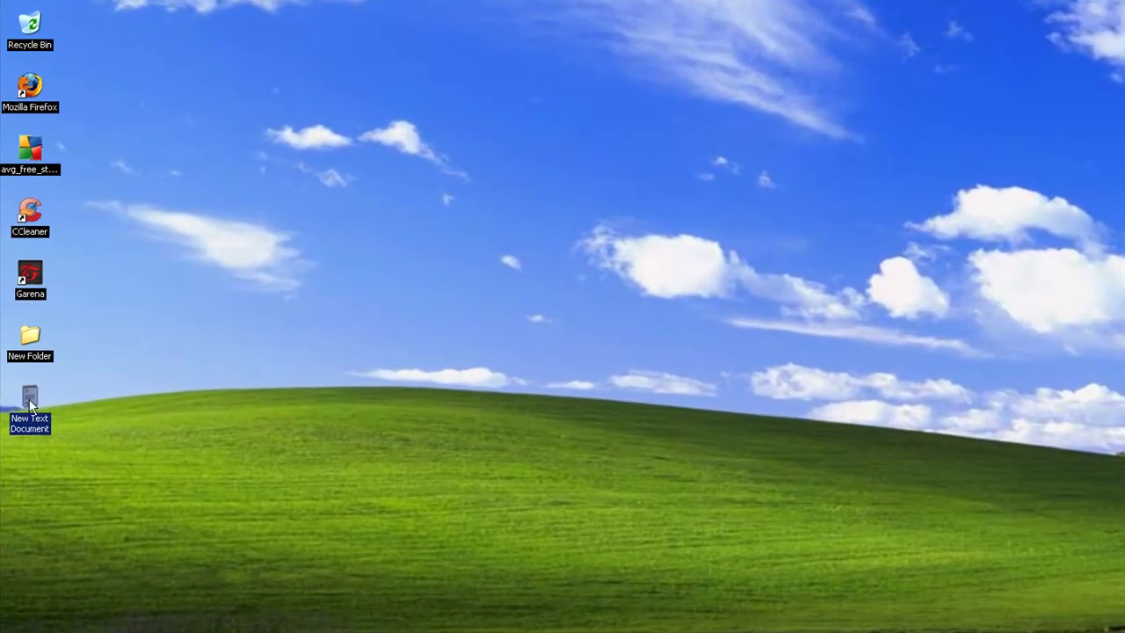
# Copy the LogMeIn installer URL from New Text Document in Notepad, then close Notepad.
pyautogui.doubleClick(30, 416)
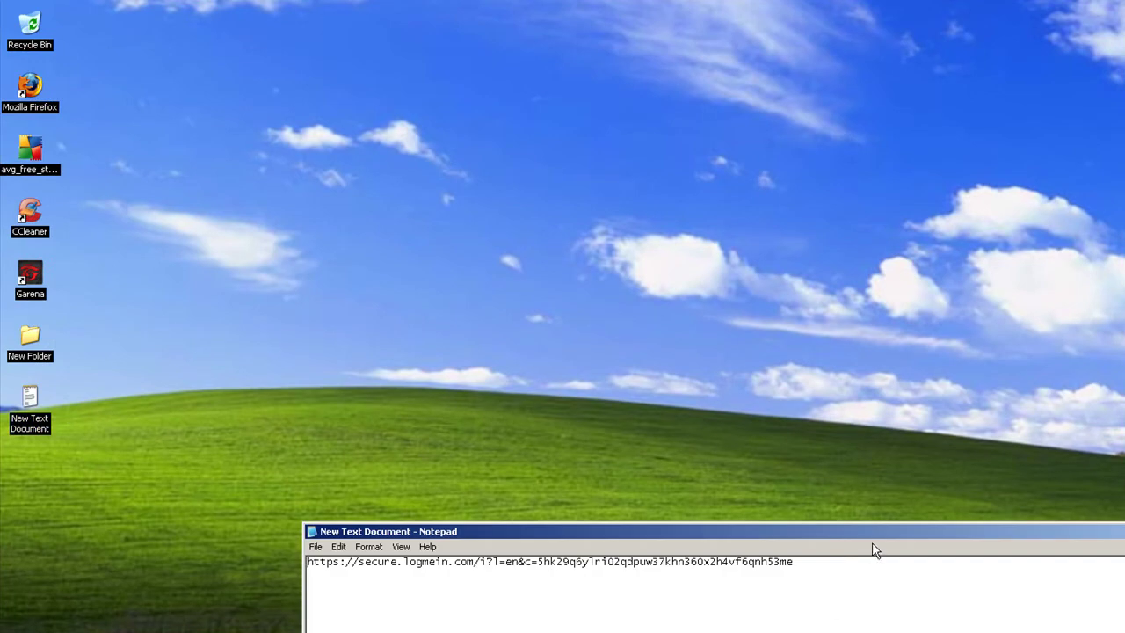
pyautogui.moveTo(874, 525)
pyautogui.mouseDown()
pyautogui.moveTo(859, 430)
pyautogui.moveTo(850, 163)
pyautogui.mouseUp()
pyautogui.moveTo(778, 200); pyautogui.dragTo(280, 200)
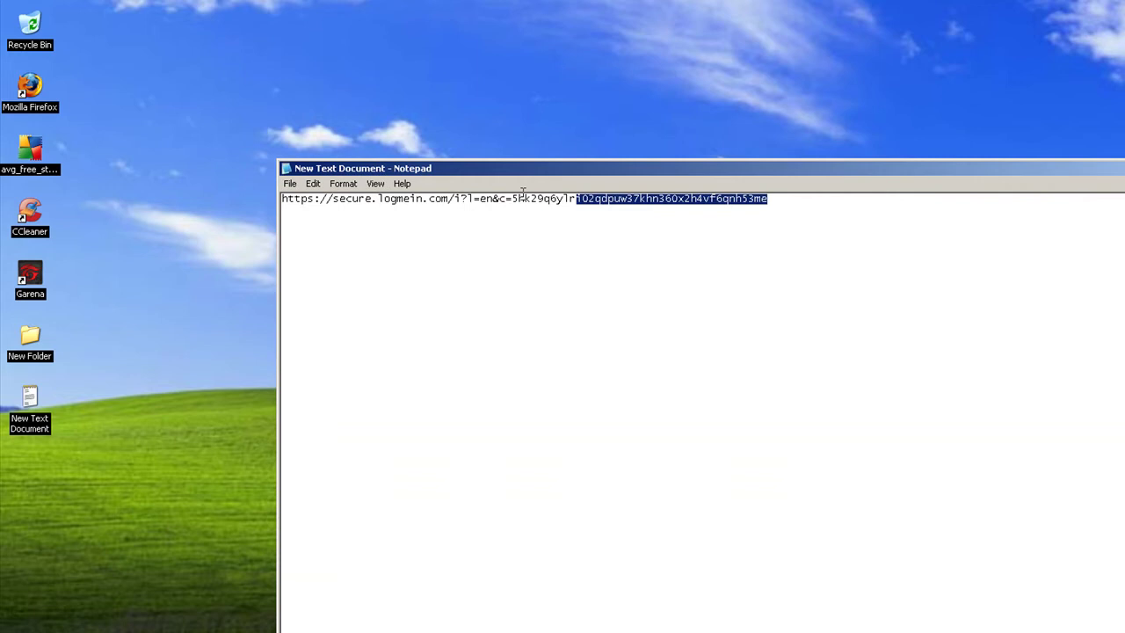
pyautogui.rightClick(322, 204)
pyautogui.click(321, 229)
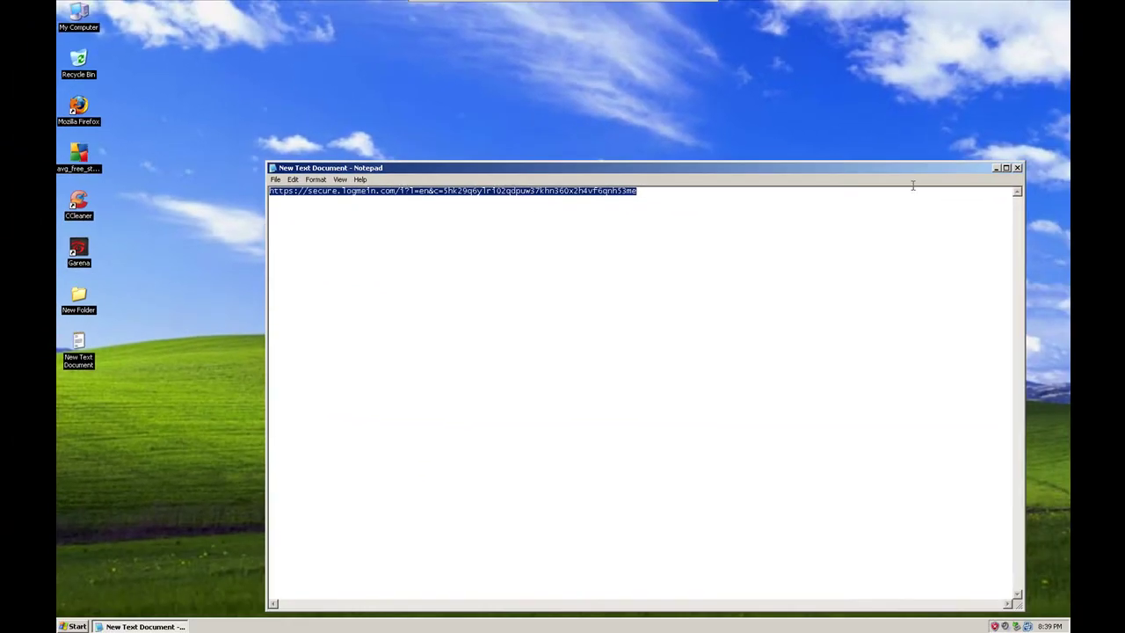
pyautogui.click(1017, 168)
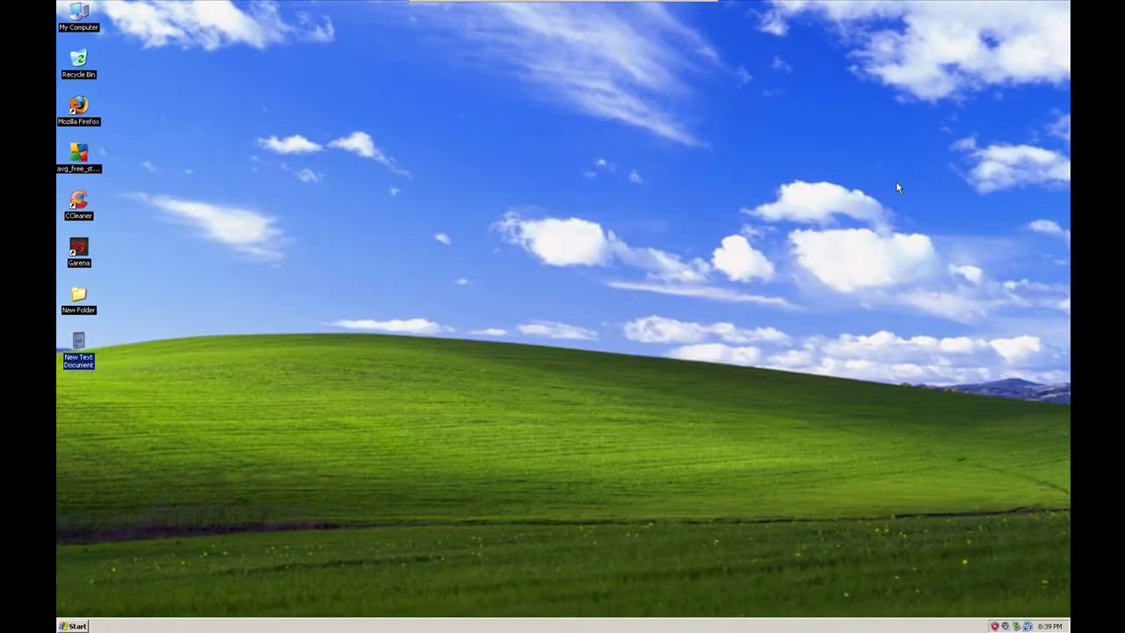
# Launch Firefox and load the copied LogMeIn installer link in the address bar.
pyautogui.click(75, 625)
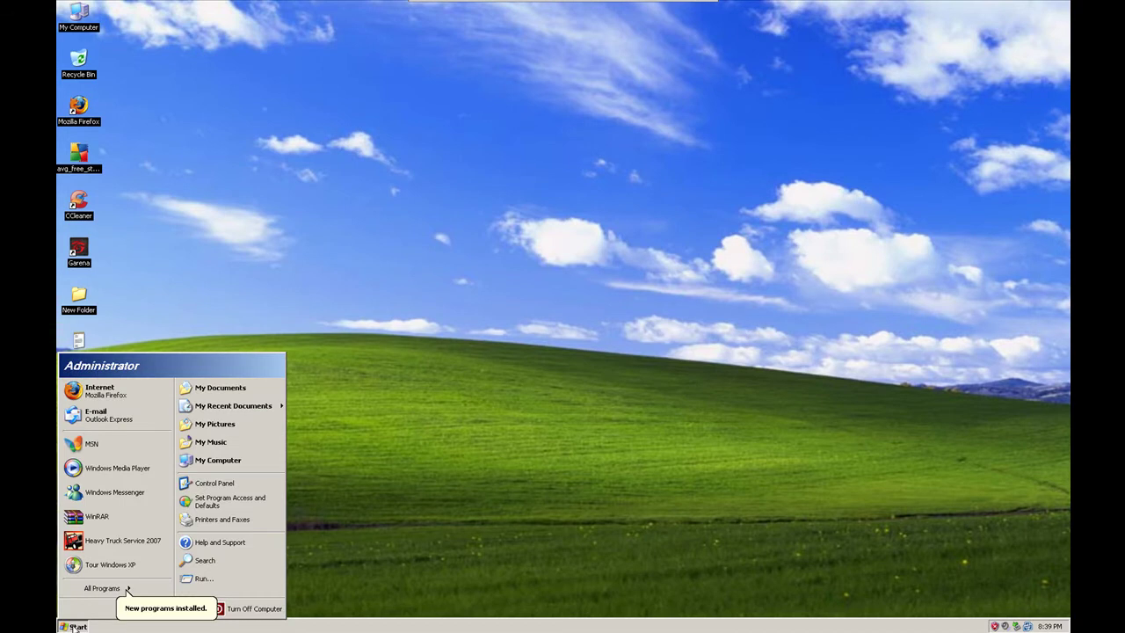
pyautogui.click(160, 383)
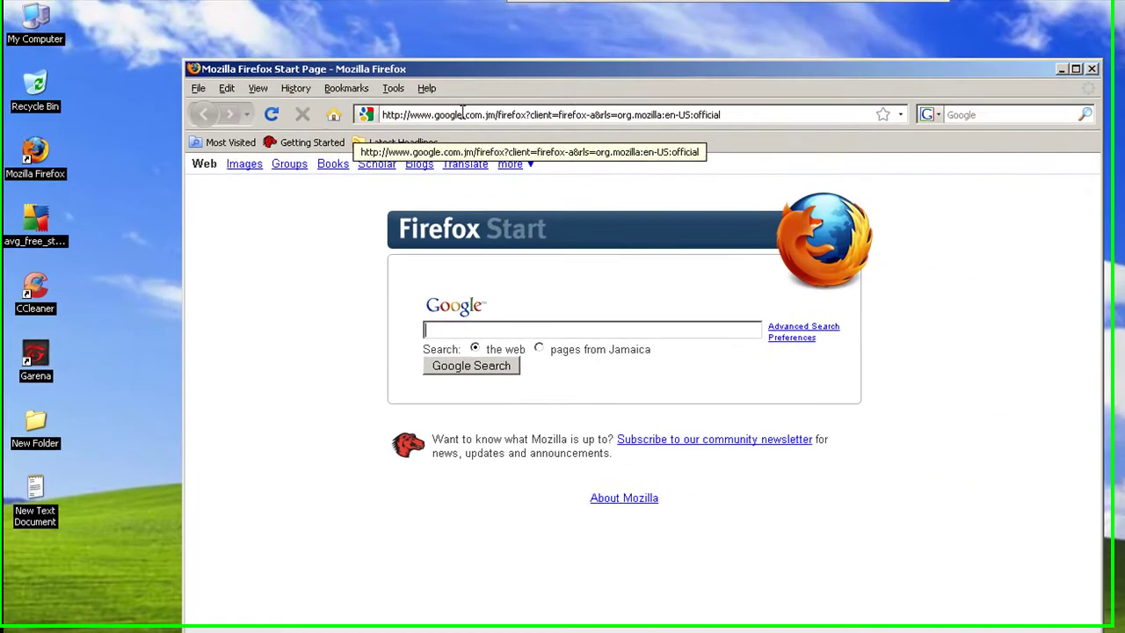
pyautogui.click(377, 79)
pyautogui.rightClick(484, 115)
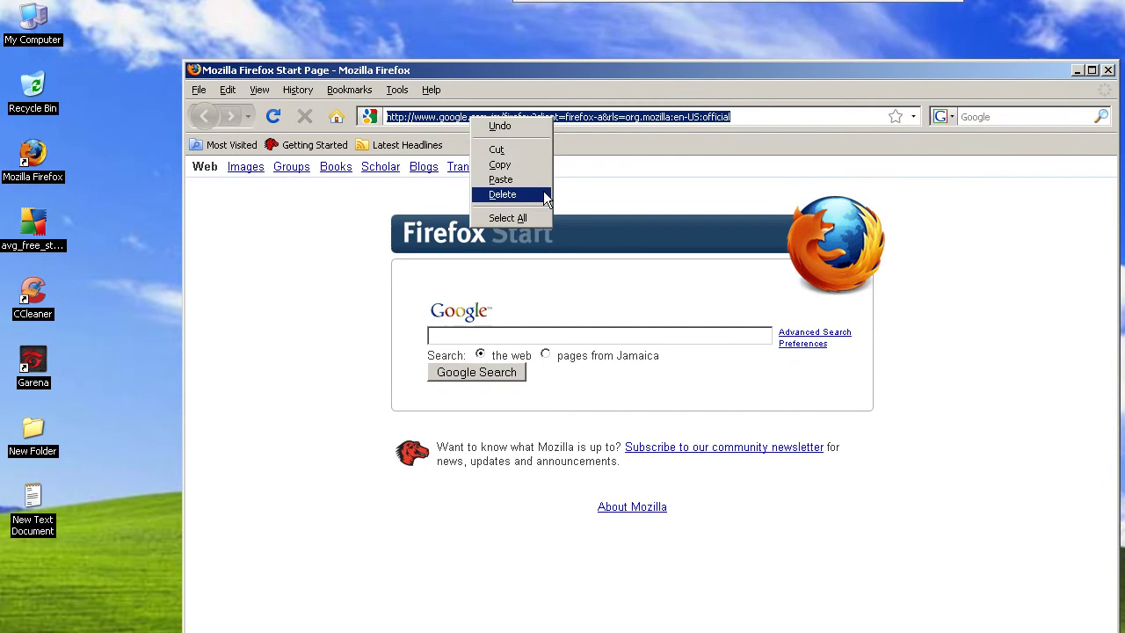
pyautogui.click(540, 180)
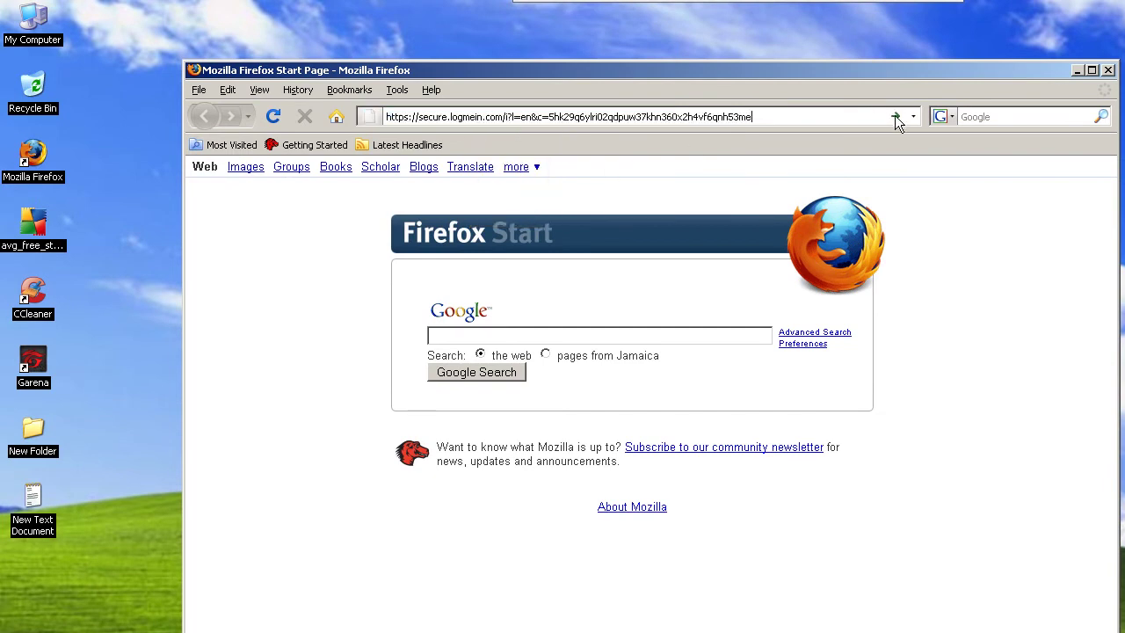
pyautogui.click(896, 117)
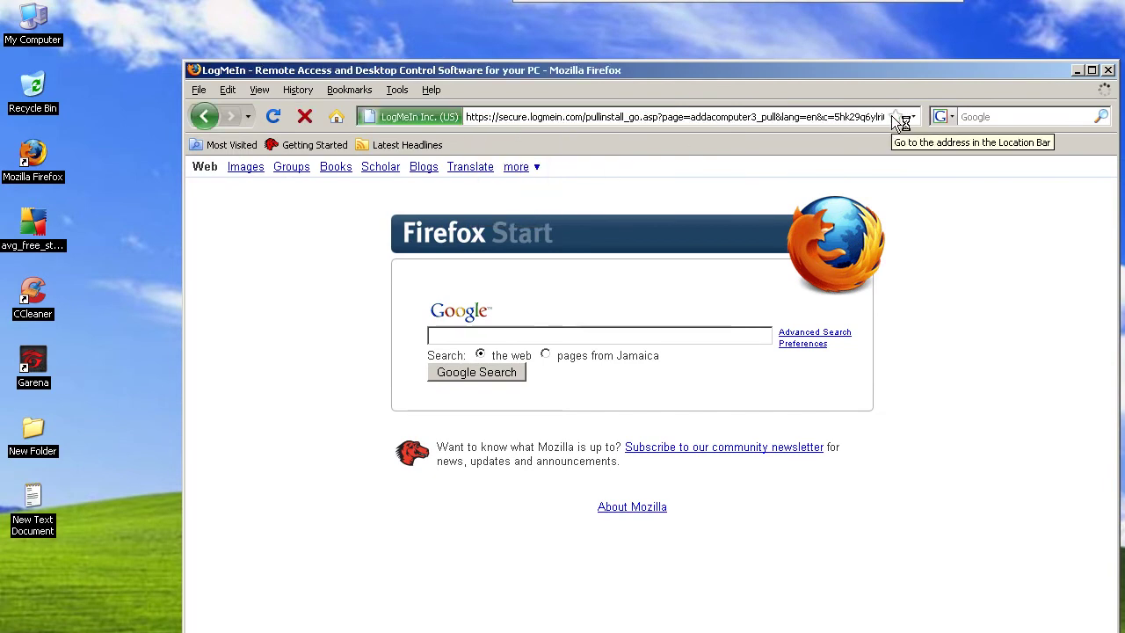
pyautogui.click(558, 384)
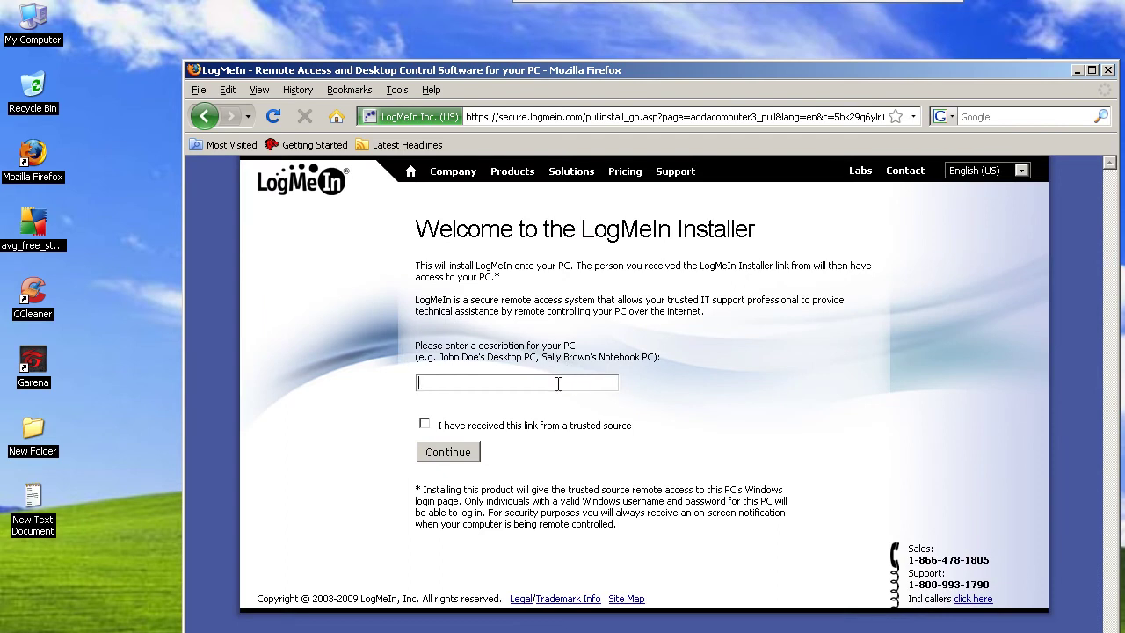
# Enter 'dj' as the PC description and continue to the download page.
pyautogui.write('dj')
pyautogui.click(429, 460)
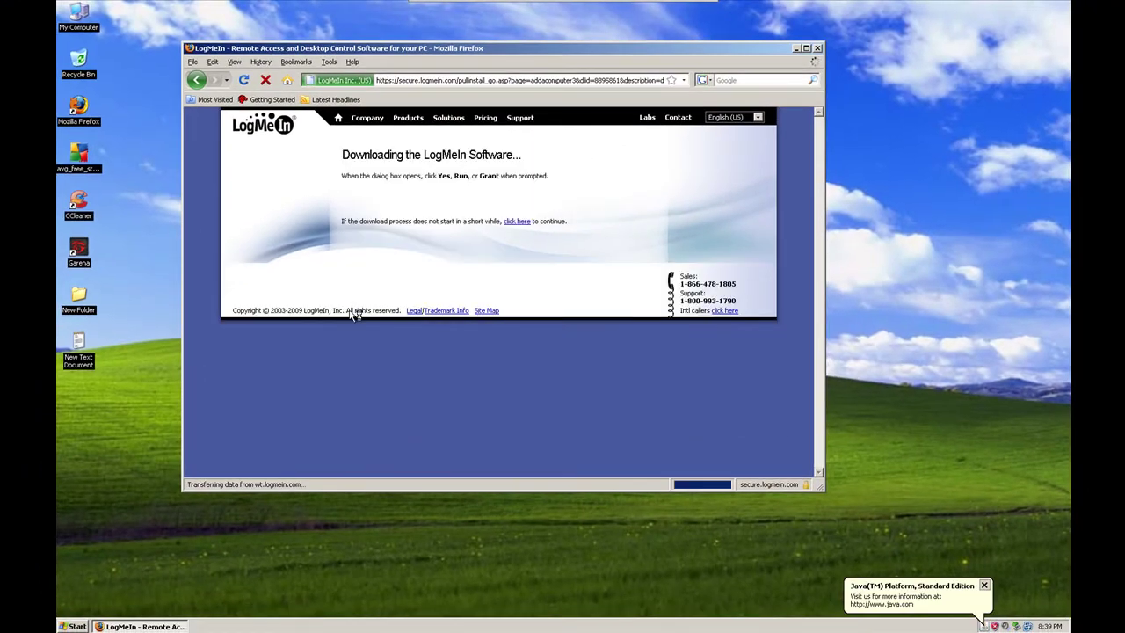
# Allow the signed LogMeIn downloader to run from the Java security warning.
pyautogui.press('Num_Lock')
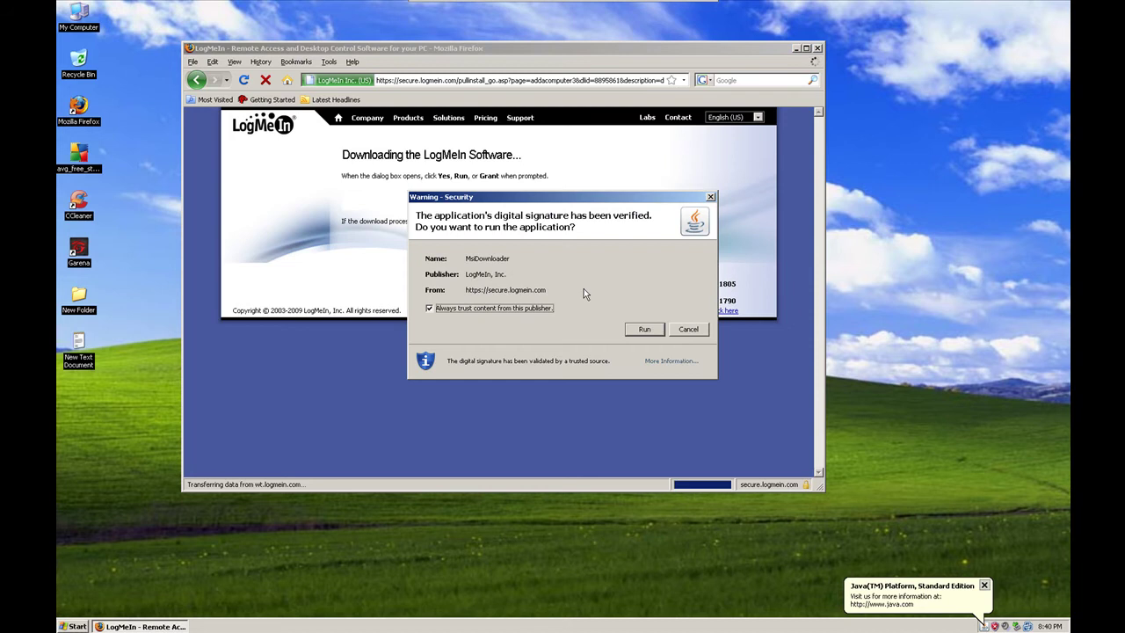
pyautogui.click(643, 328)
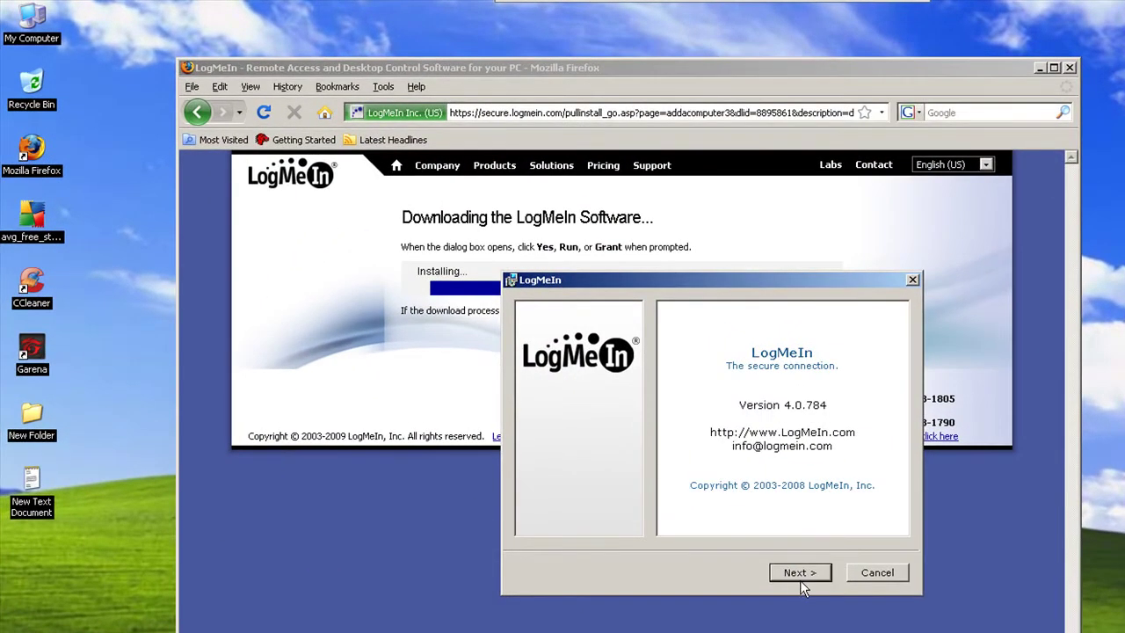
# Install LogMeIn with Typical setup into C:\Program Files\LogMeIn\, keeping the installer window in view.
pyautogui.click(804, 574)
pyautogui.click(804, 572)
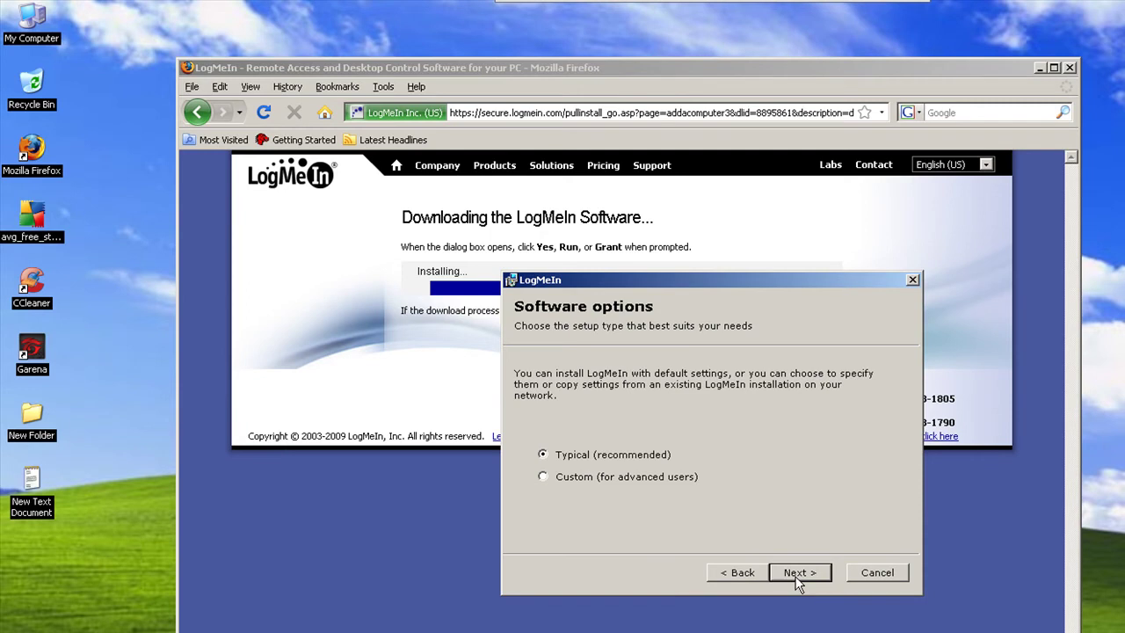
pyautogui.click(795, 576)
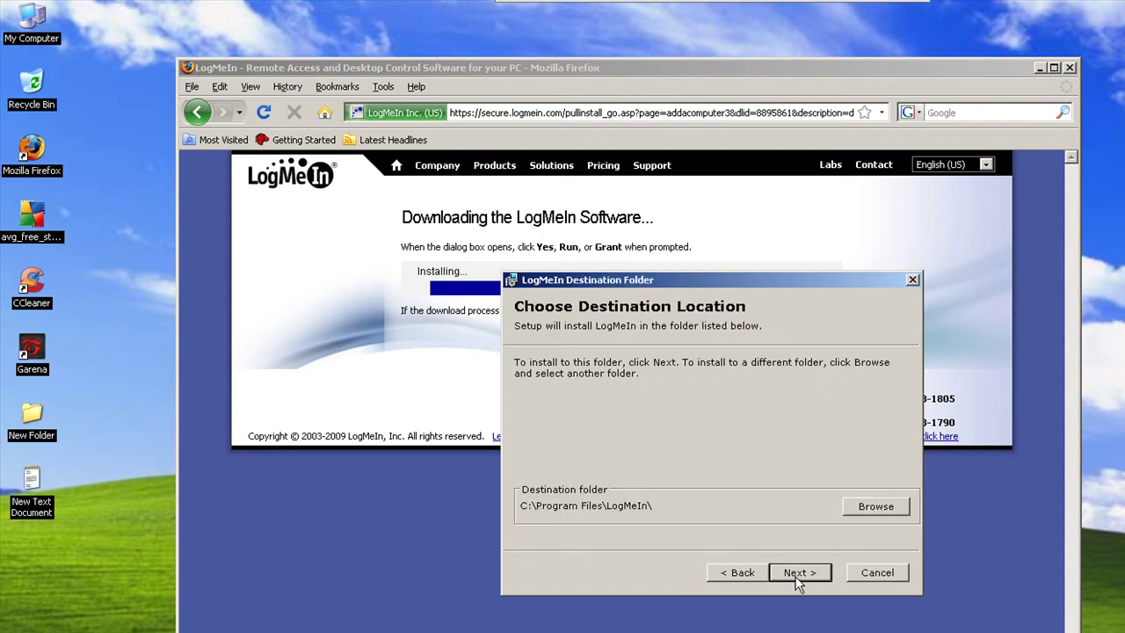
pyautogui.click(795, 573)
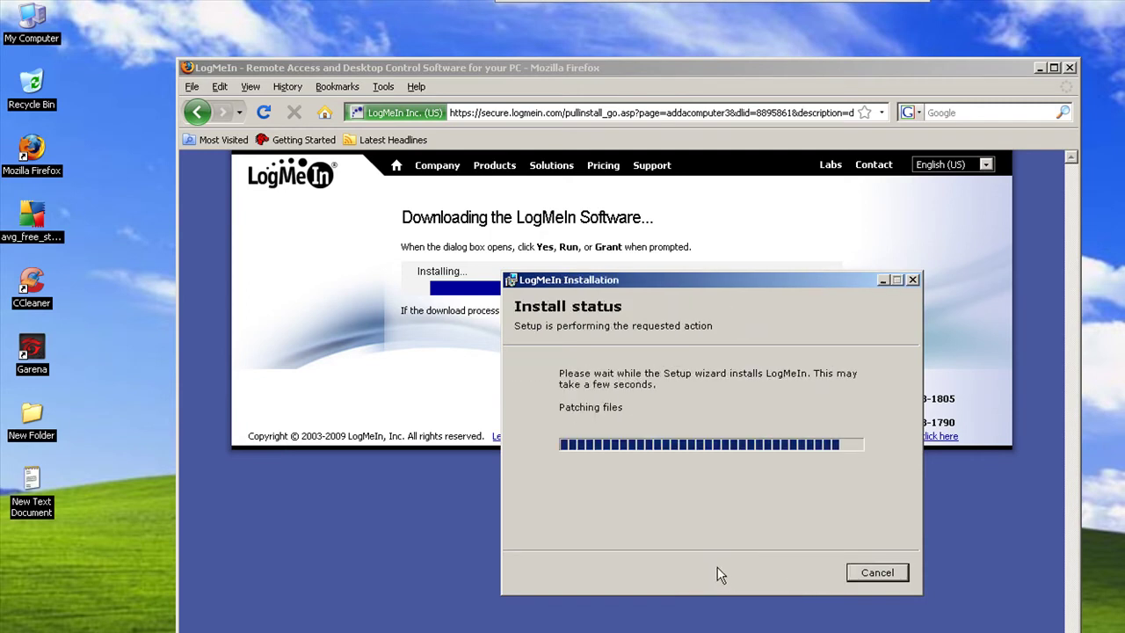
pyautogui.click(1040, 67)
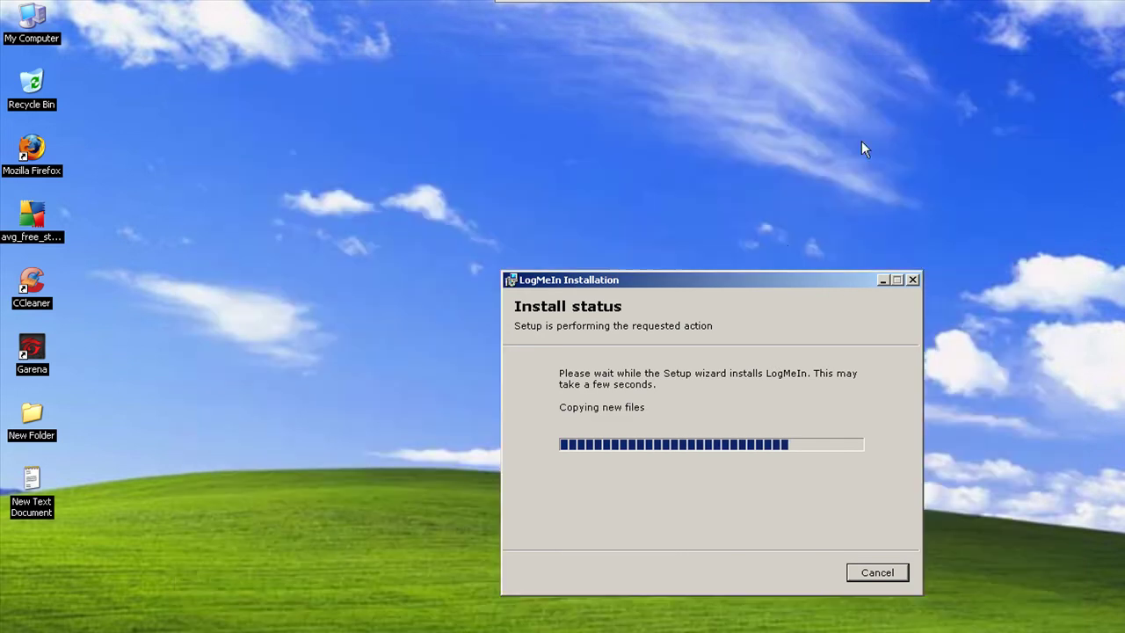
pyautogui.moveTo(748, 281); pyautogui.dragTo(704, 259)
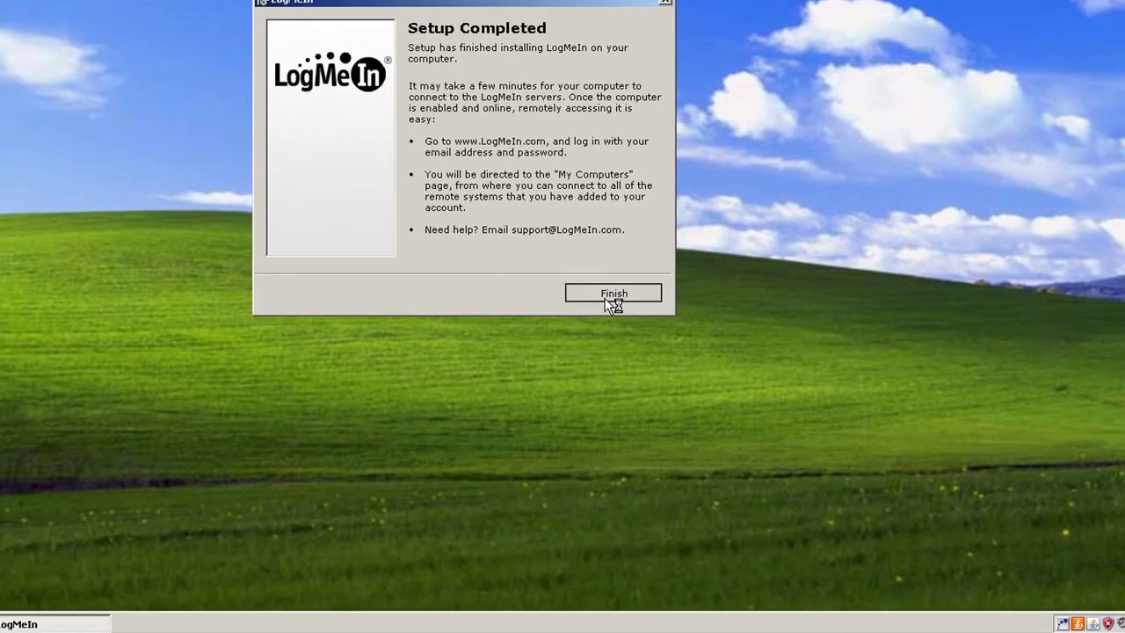
# Finish and close the completed LogMeIn setup wizard.
pyautogui.click(607, 294)
pyautogui.press('Num_Lock')
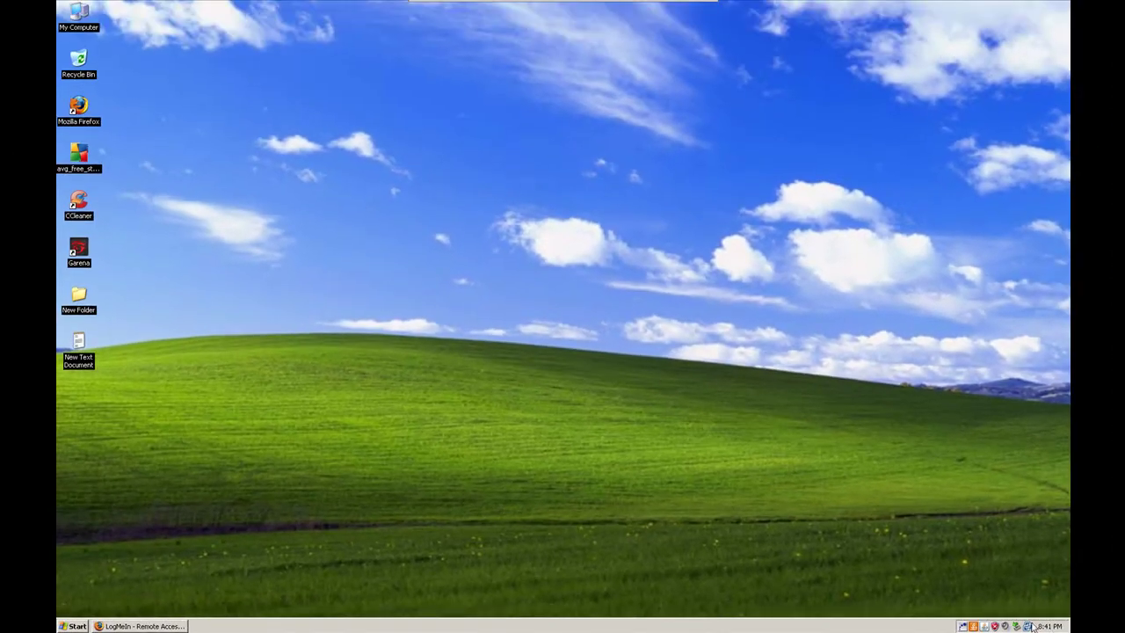
pyautogui.moveTo(964, 626)
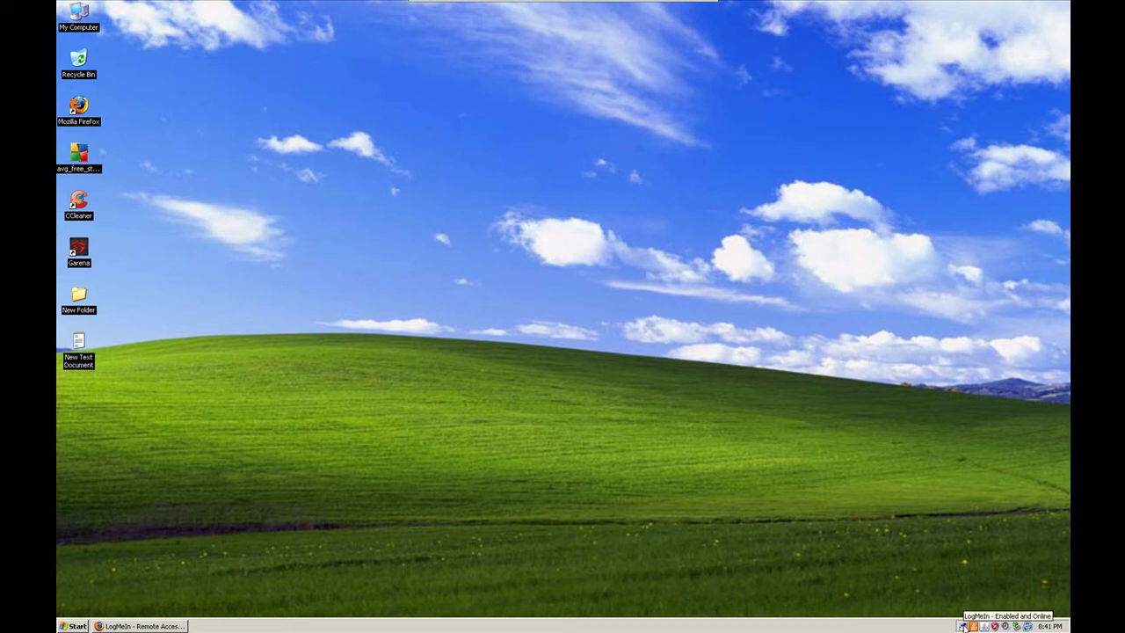
pyautogui.click(963, 625)
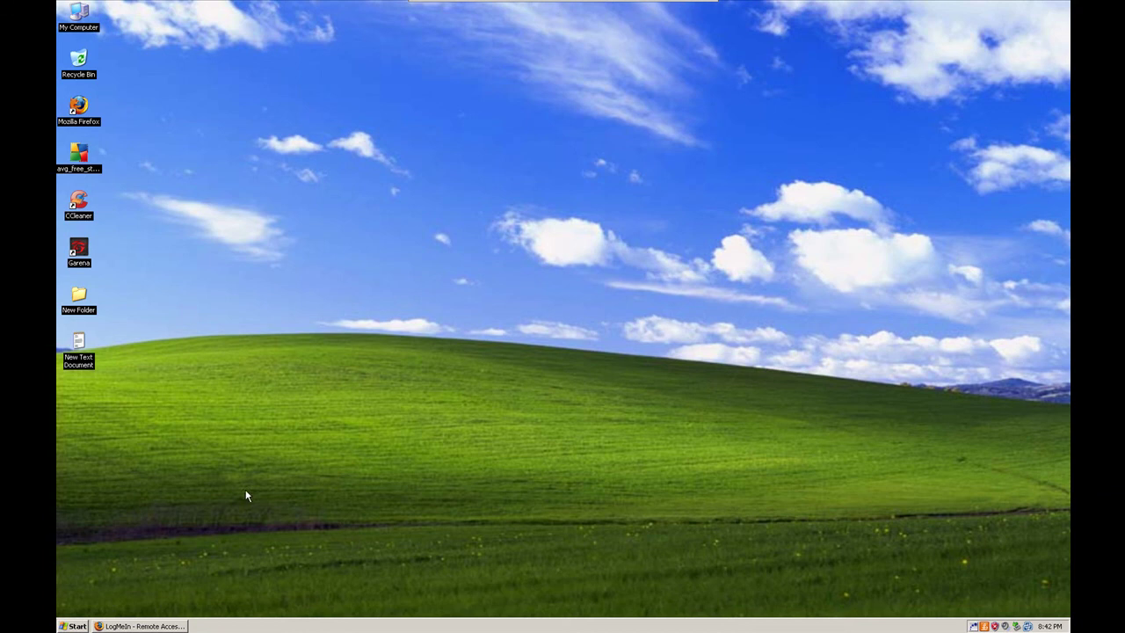
# Restore the Firefox window showing LogMeIn's Computer Added page for dj.
pyautogui.click(151, 625)
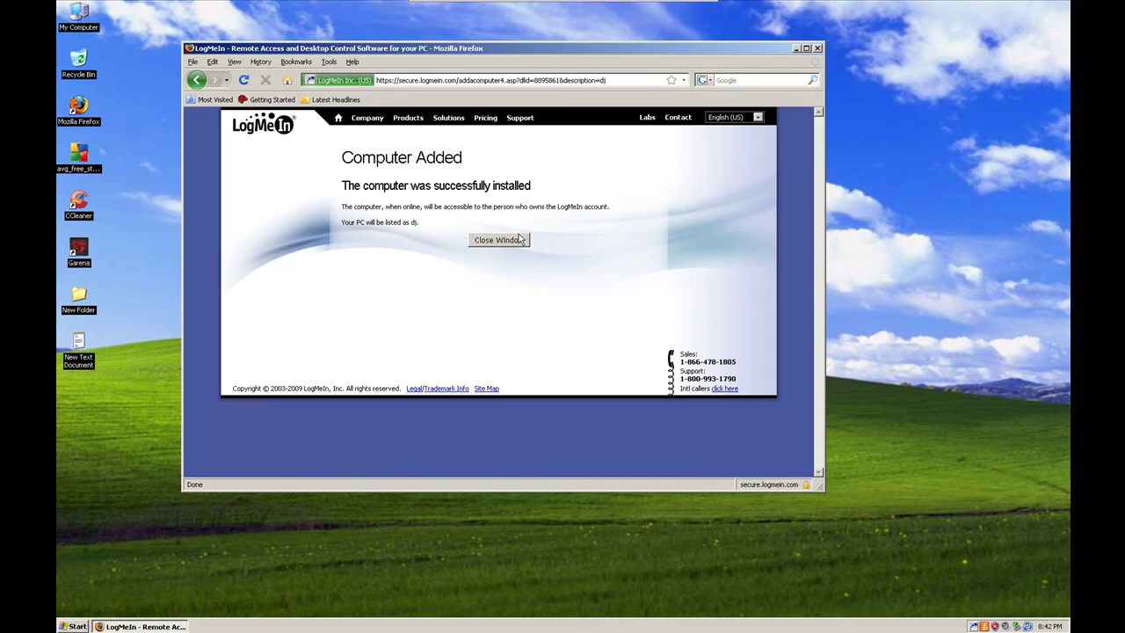